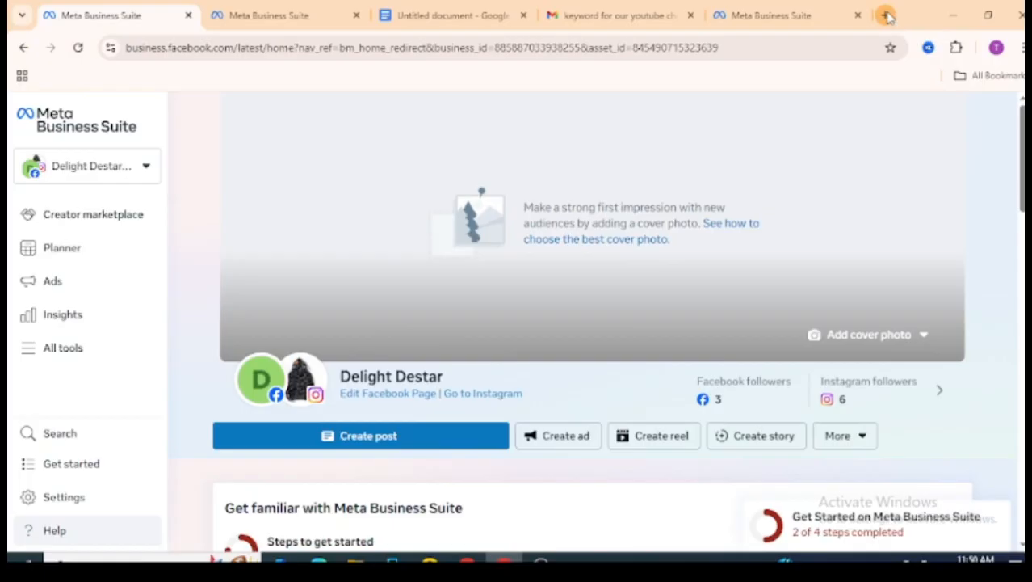
# - Open business.facebook.com/eventsmanager in a new browser tab
pyautogui.click(886, 15)
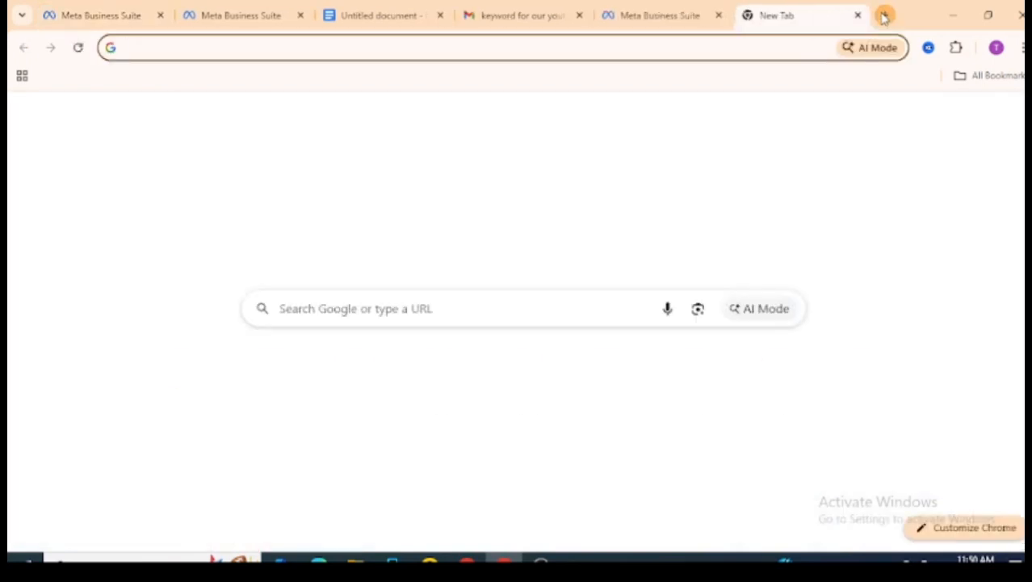
pyautogui.click(778, 47)
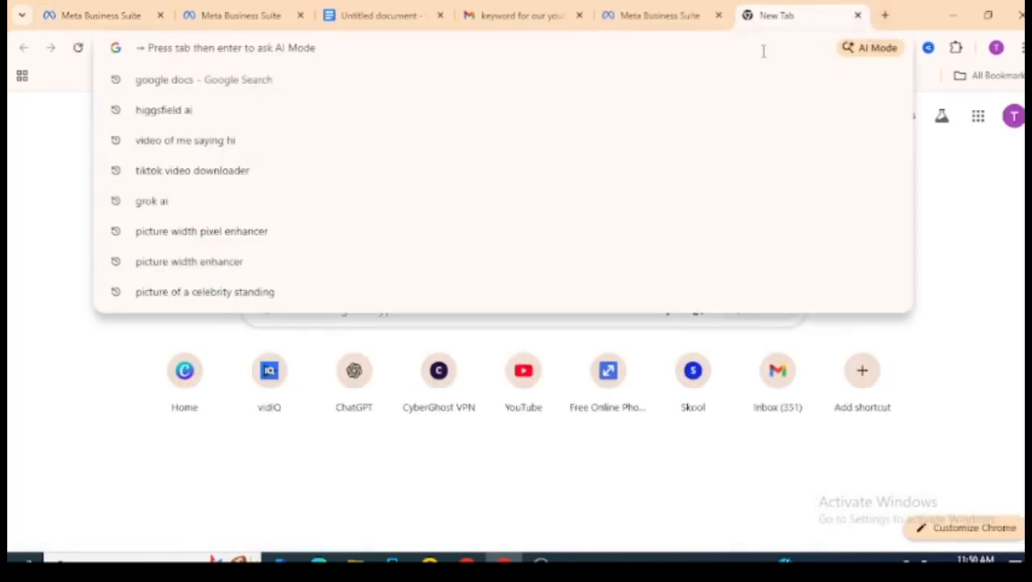
pyautogui.write('businne')
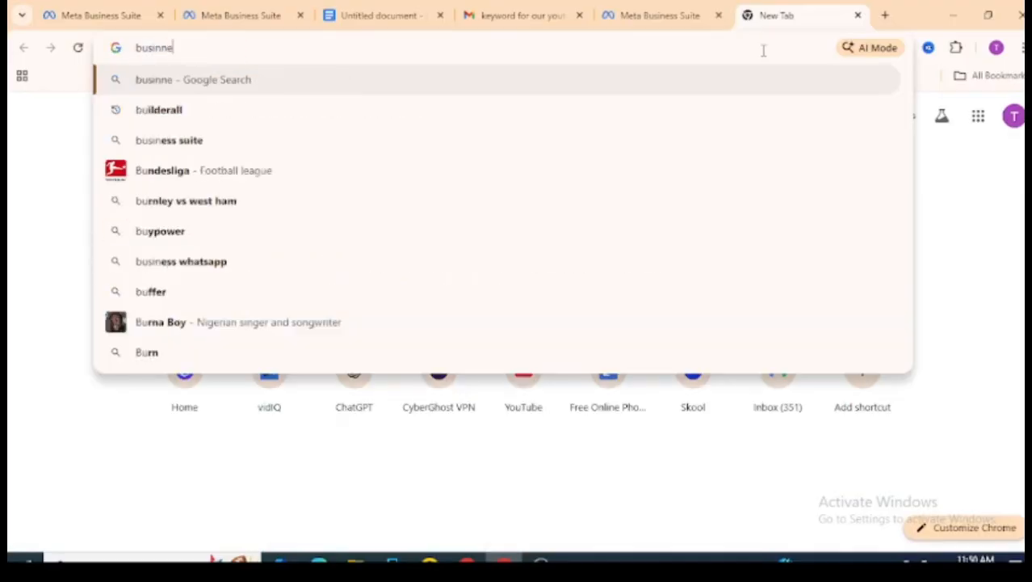
pyautogui.press('BackSpace')
pyautogui.press('BackSpace')
pyautogui.write('ess.c')
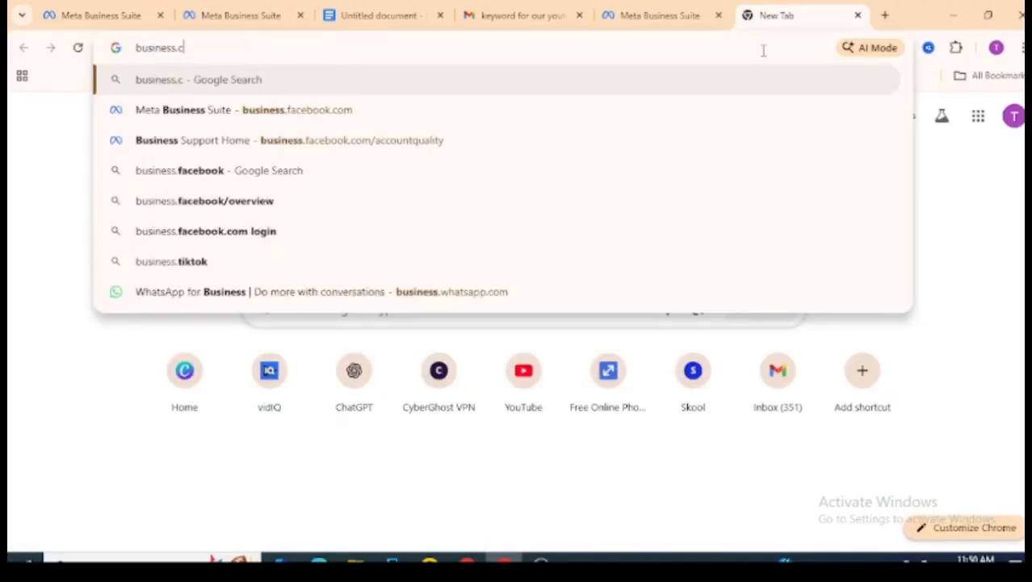
pyautogui.press('BackSpace')
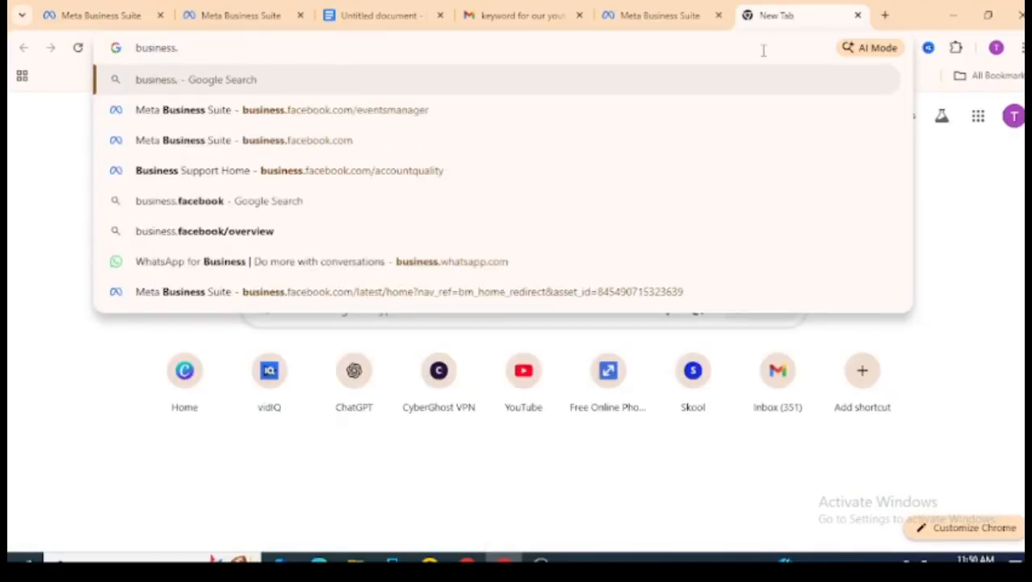
pyautogui.write('faceb')
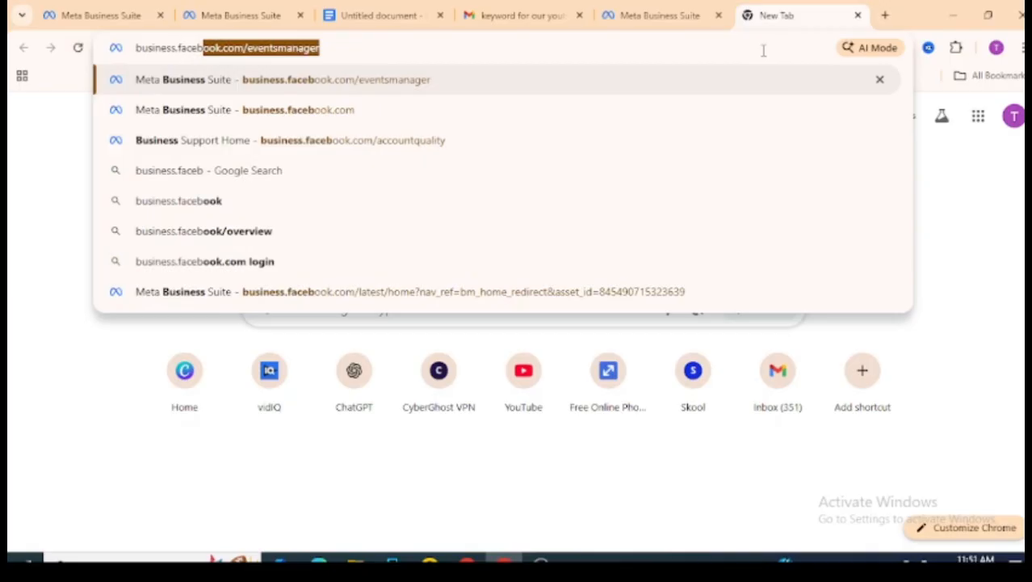
pyautogui.write('ook.')
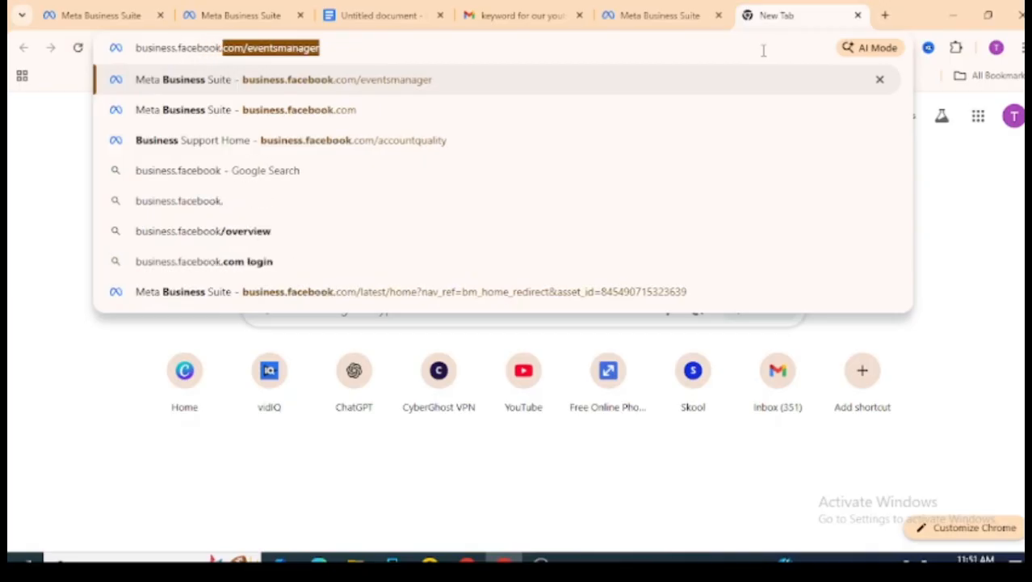
pyautogui.write('com/')
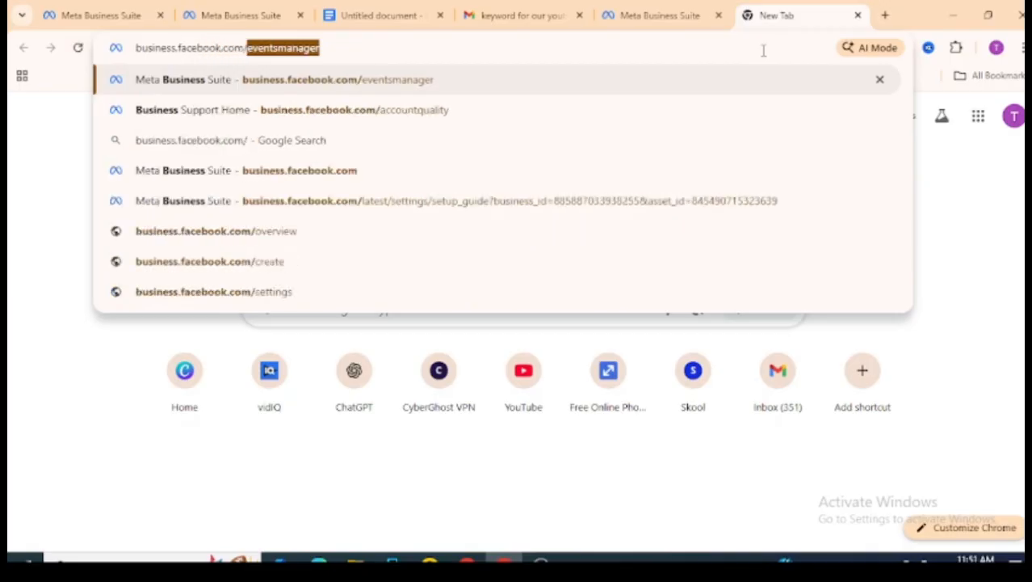
pyautogui.write('event')
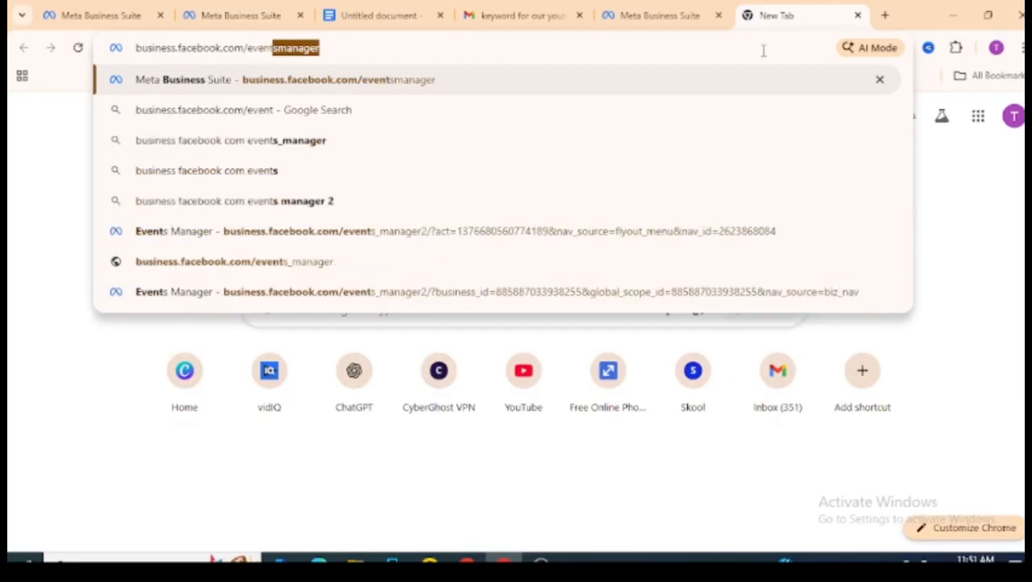
pyautogui.write('sma')
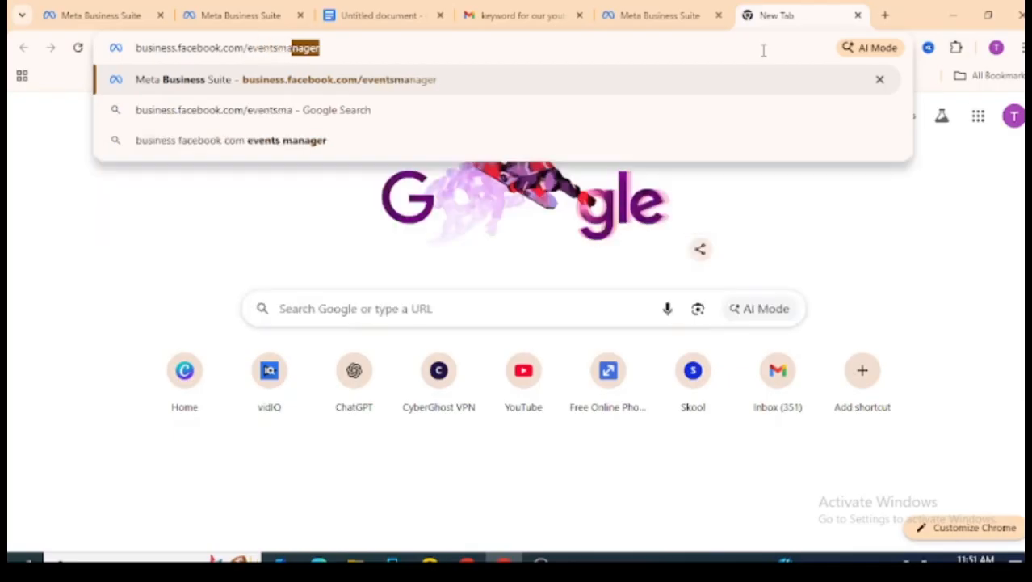
pyautogui.write('nager')
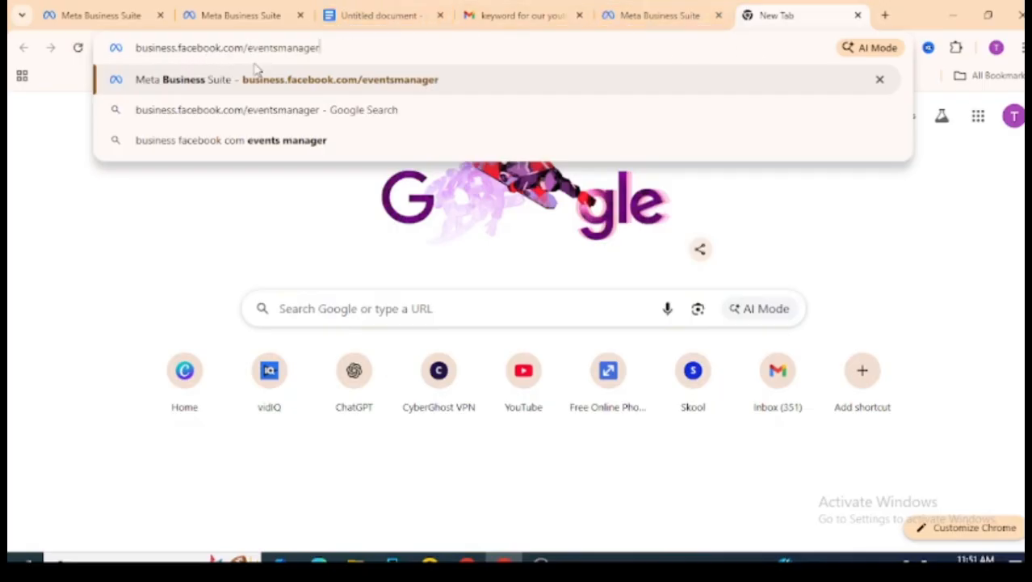
pyautogui.press('Return')
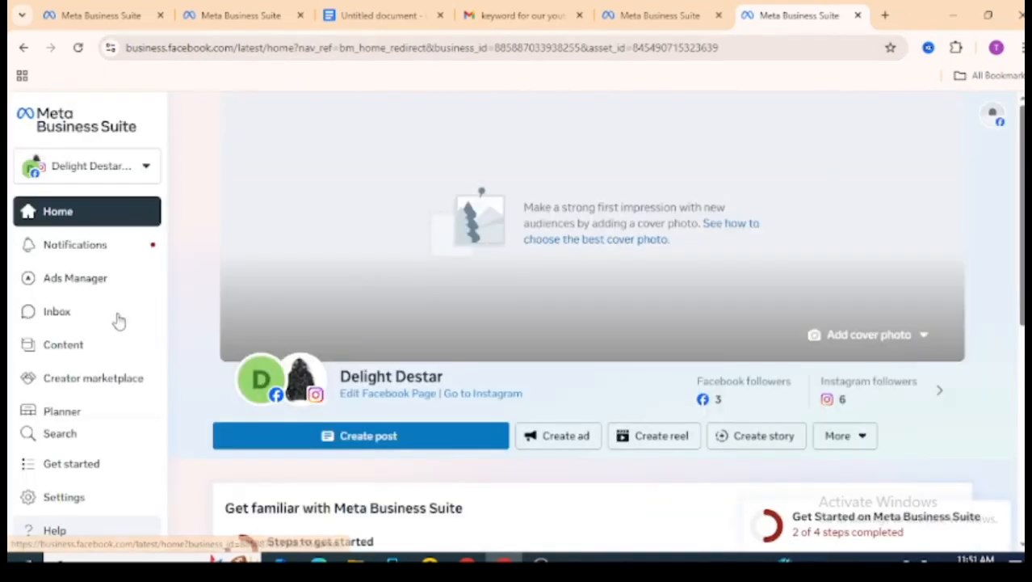
# - Open the Datasets & pixels page under Data Sources in the business portfolio settings
pyautogui.click(71, 499)
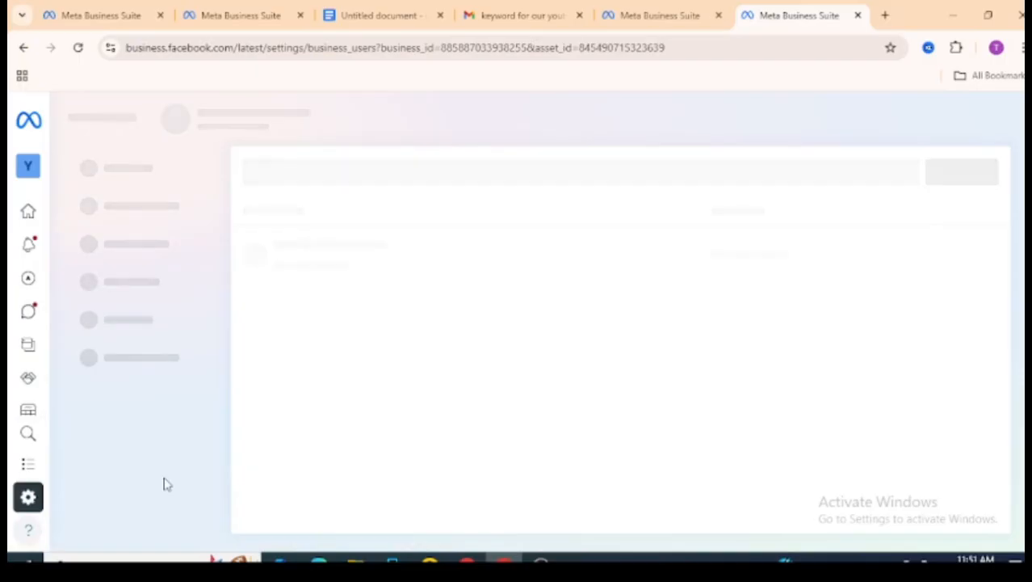
pyautogui.click(355, 194)
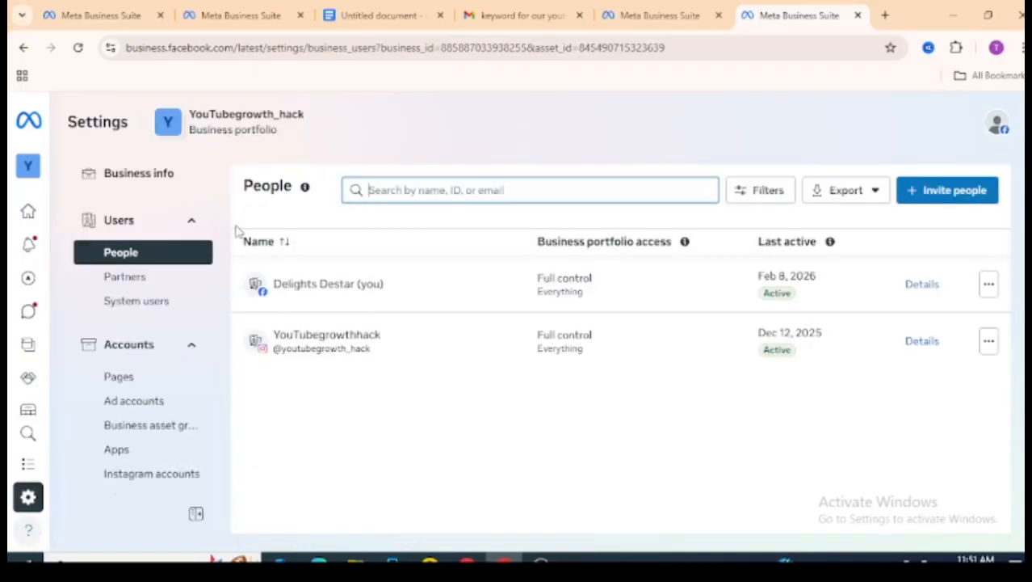
pyautogui.click(191, 223)
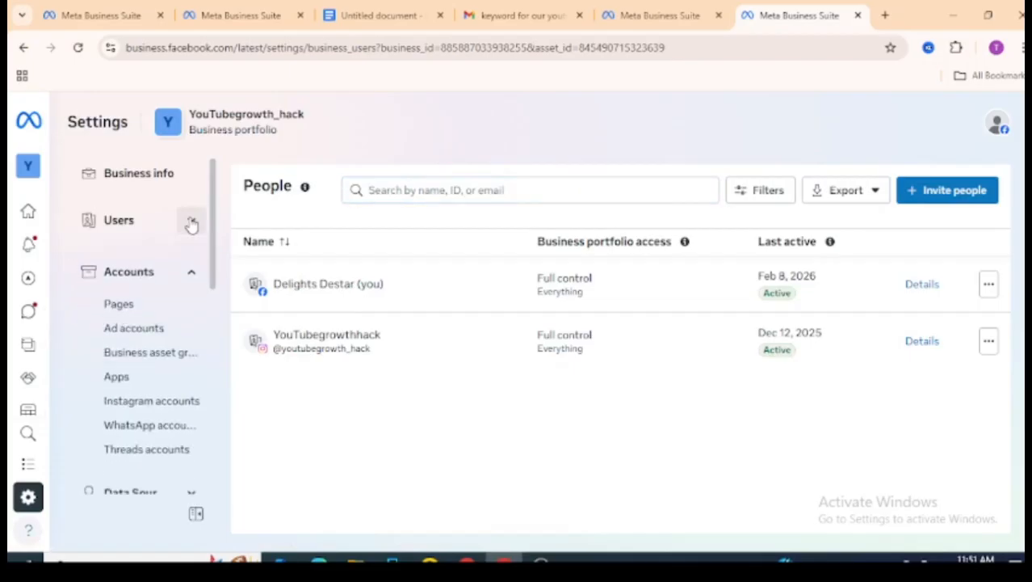
pyautogui.click(194, 271)
pyautogui.scroll(-1, 217, 234)
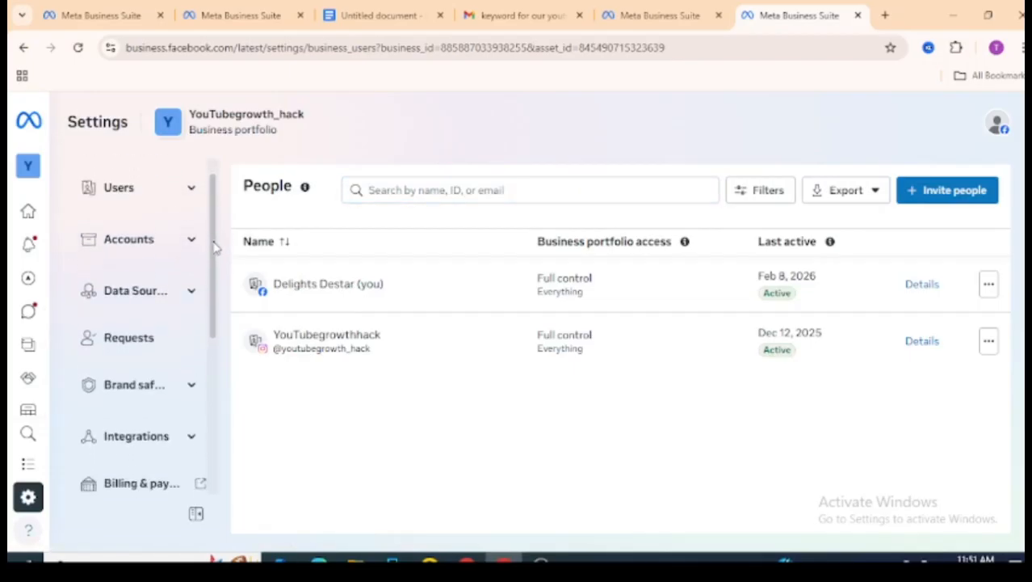
pyautogui.click(127, 291)
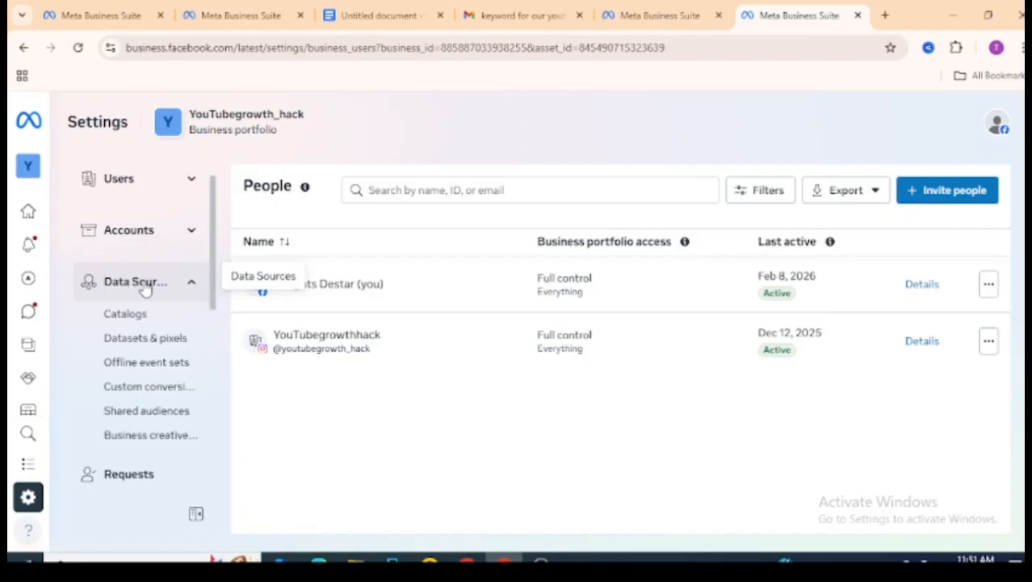
pyautogui.click(168, 346)
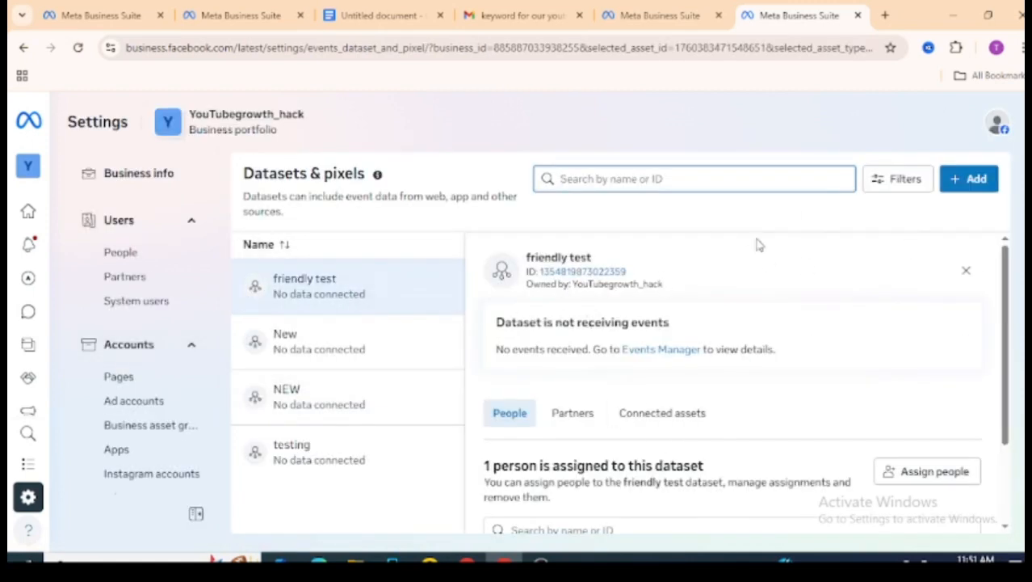
# - Create a new dataset named "john marketing data" and dismiss the creation confirmation
pyautogui.click(972, 181)
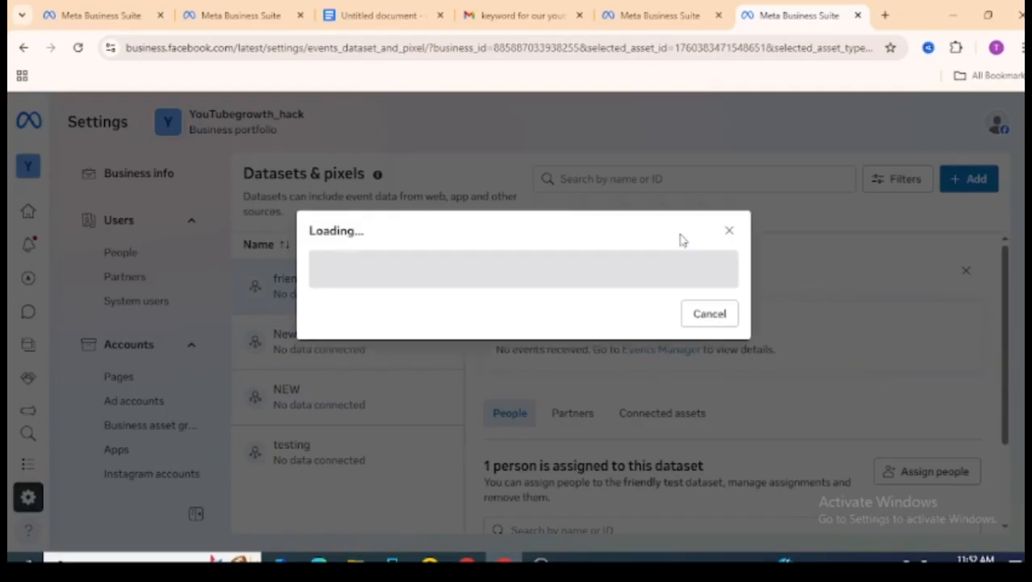
pyautogui.click(442, 283)
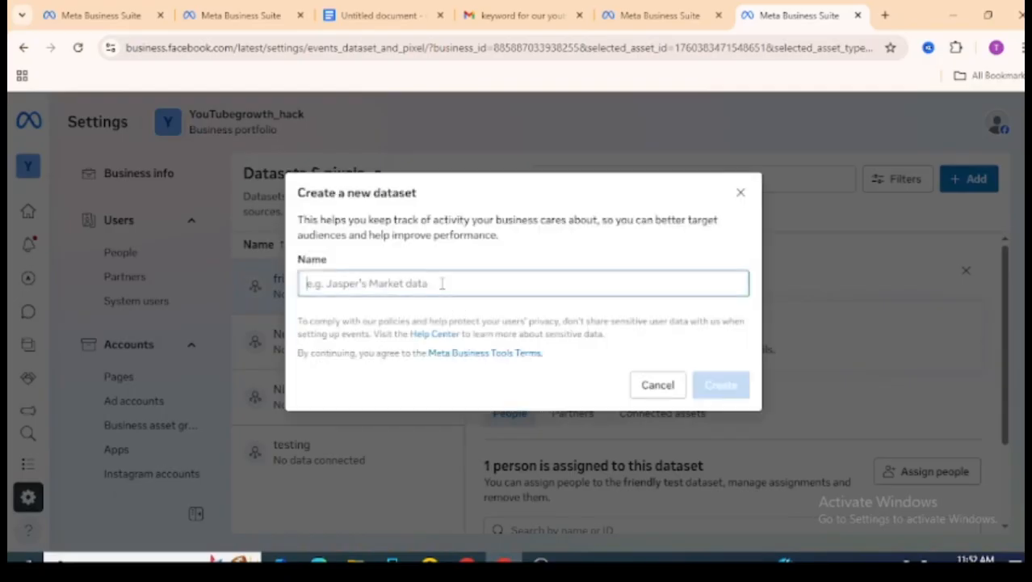
pyautogui.write('joh')
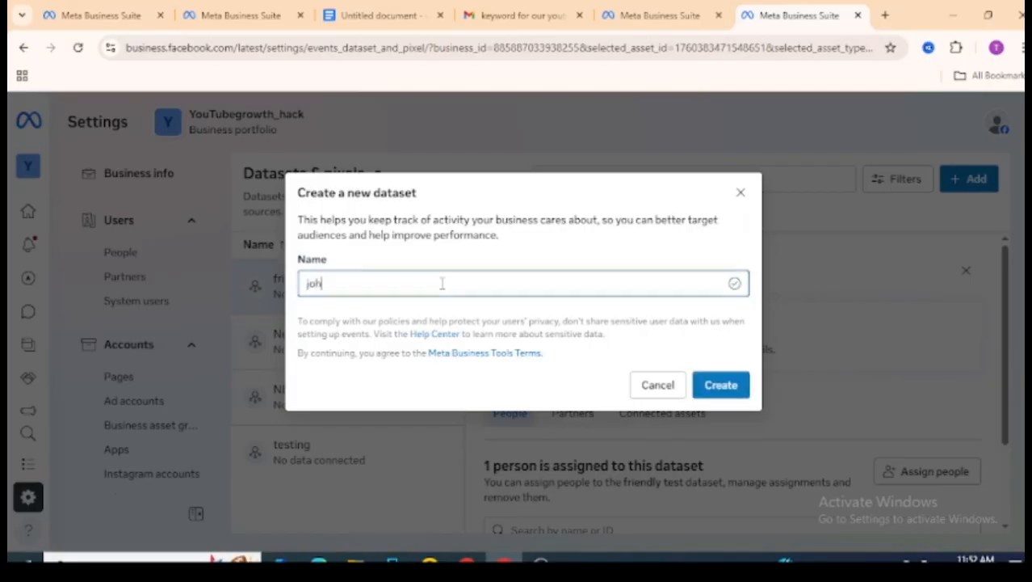
pyautogui.write('n marketing data')
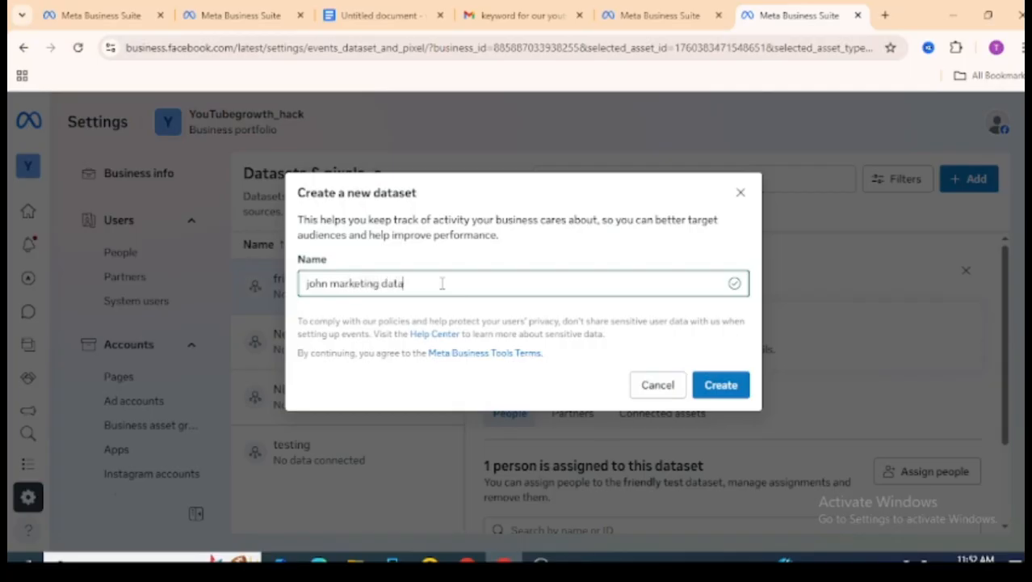
pyautogui.click(727, 386)
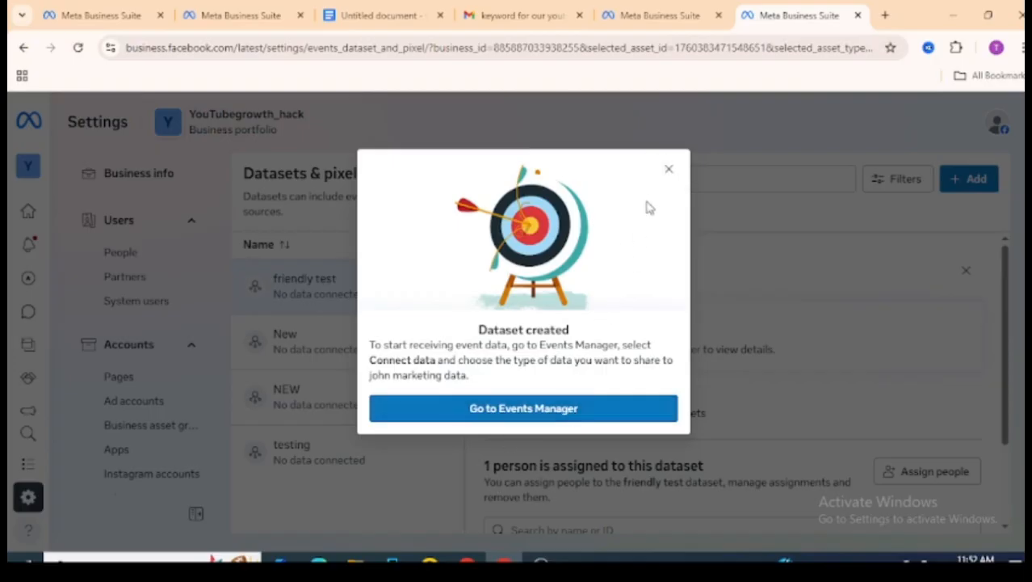
pyautogui.click(668, 171)
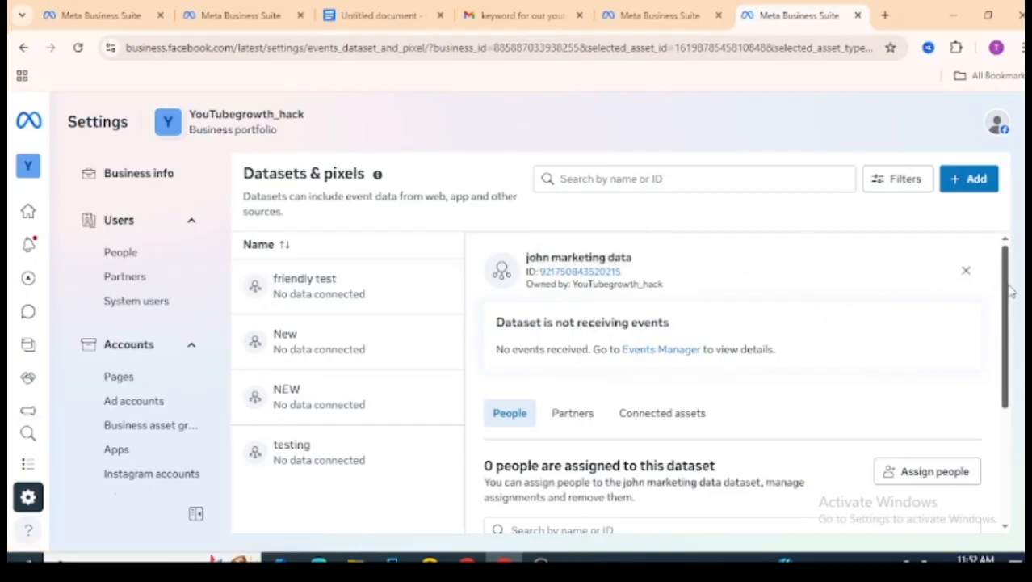
# - Assign your own user account to the new dataset with full control through the Manage events dataset permission
pyautogui.scroll(-1, 1011, 313)
pyautogui.scroll(-1, 1013, 323)
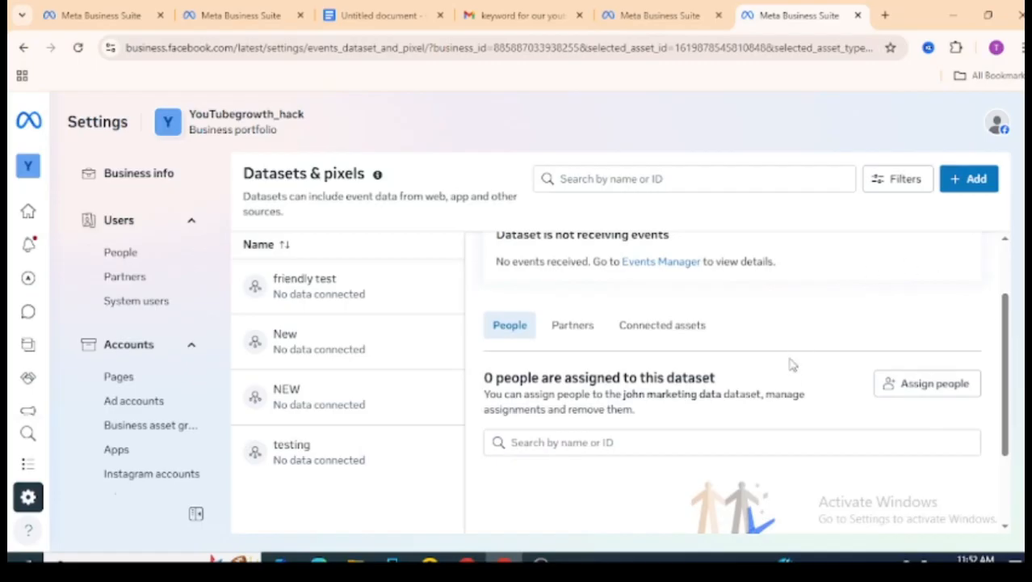
pyautogui.click(918, 388)
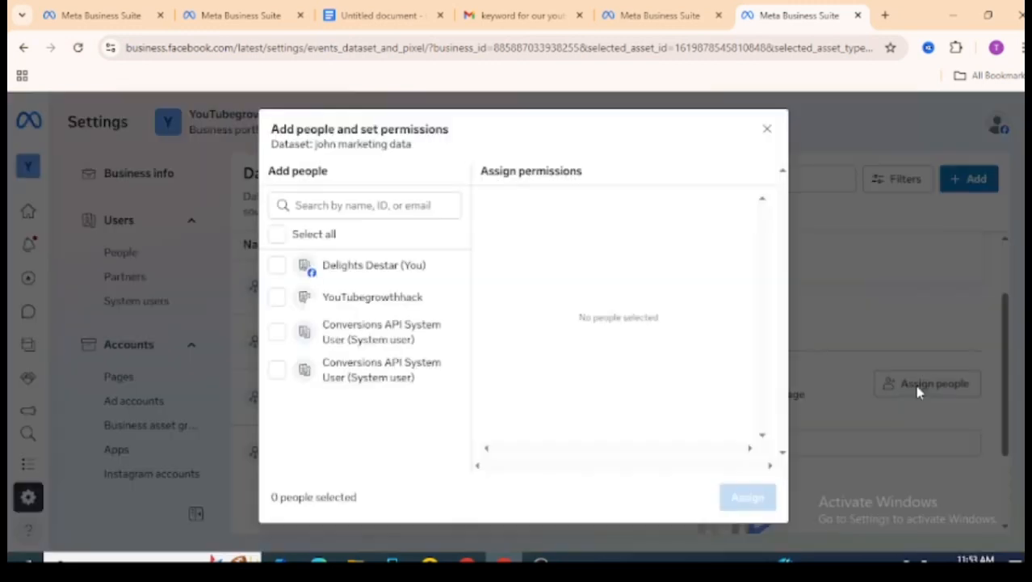
pyautogui.click(394, 276)
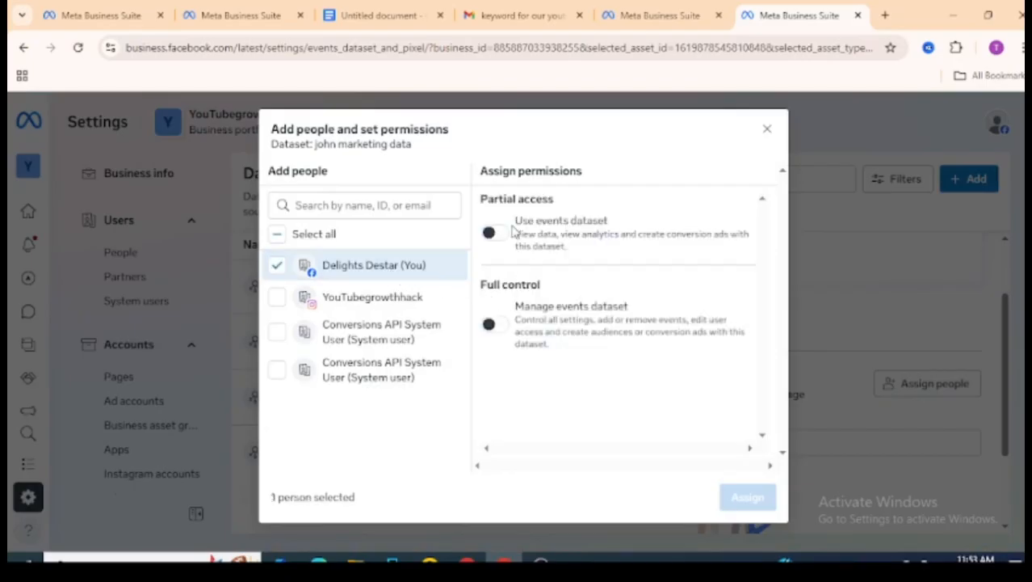
pyautogui.click(497, 323)
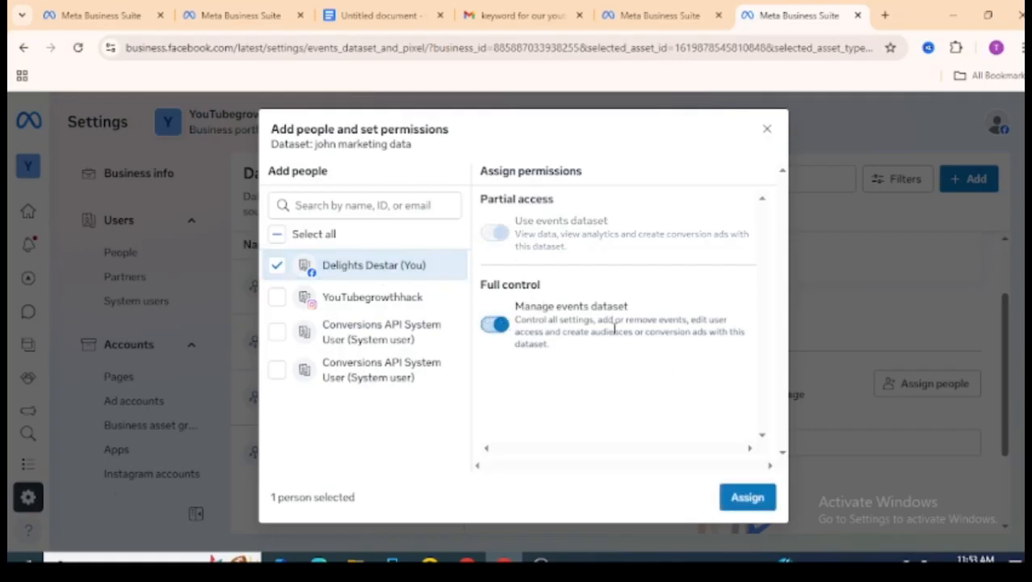
pyautogui.click(735, 500)
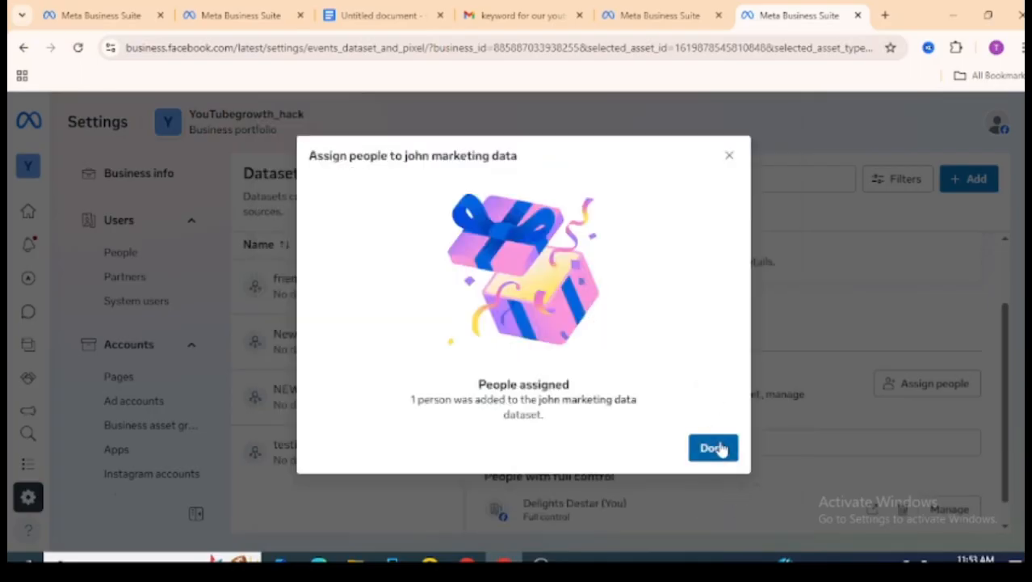
pyautogui.click(714, 448)
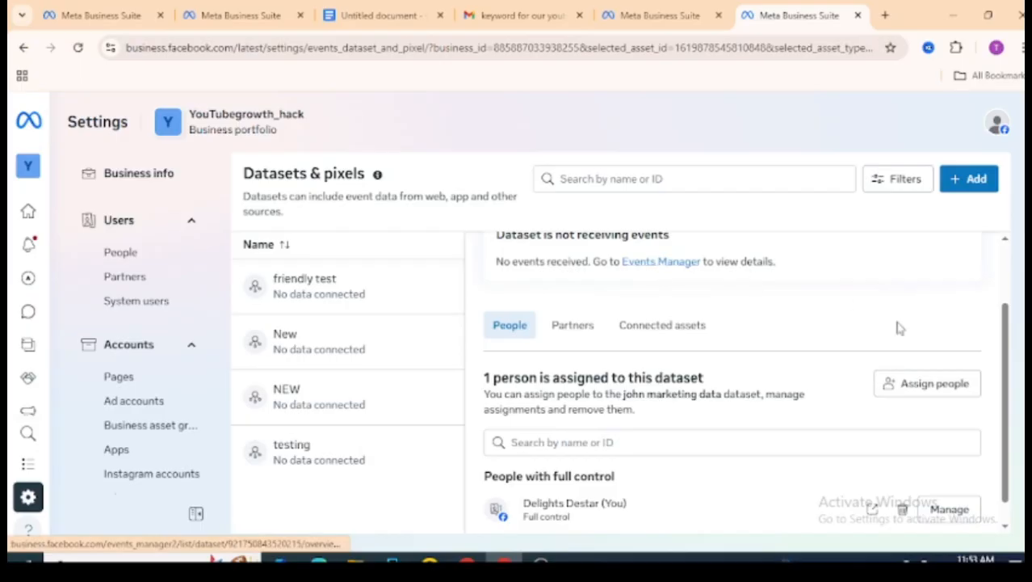
# - Open the "john marketing data" dataset in Events Manager and start its Meta Pixel setup for website events from browser activity
pyautogui.scroll(1, 1012, 349)
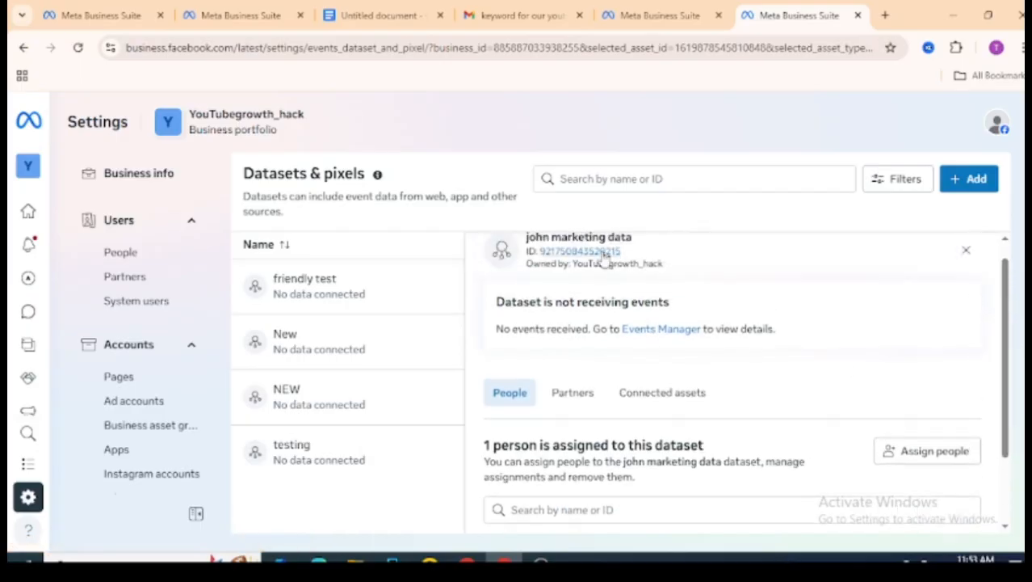
pyautogui.click(662, 332)
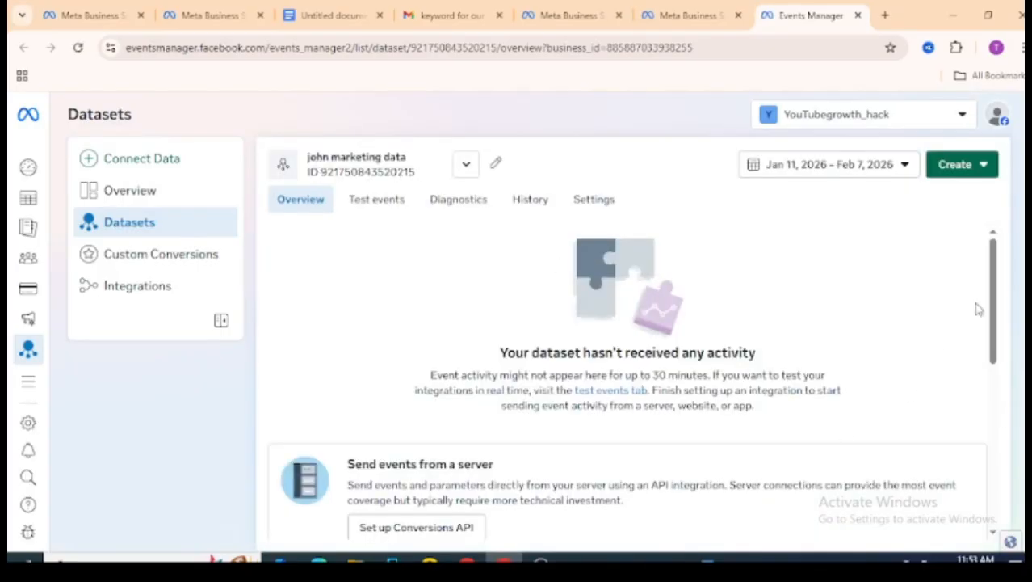
pyautogui.moveTo(996, 300); pyautogui.dragTo(993, 348)
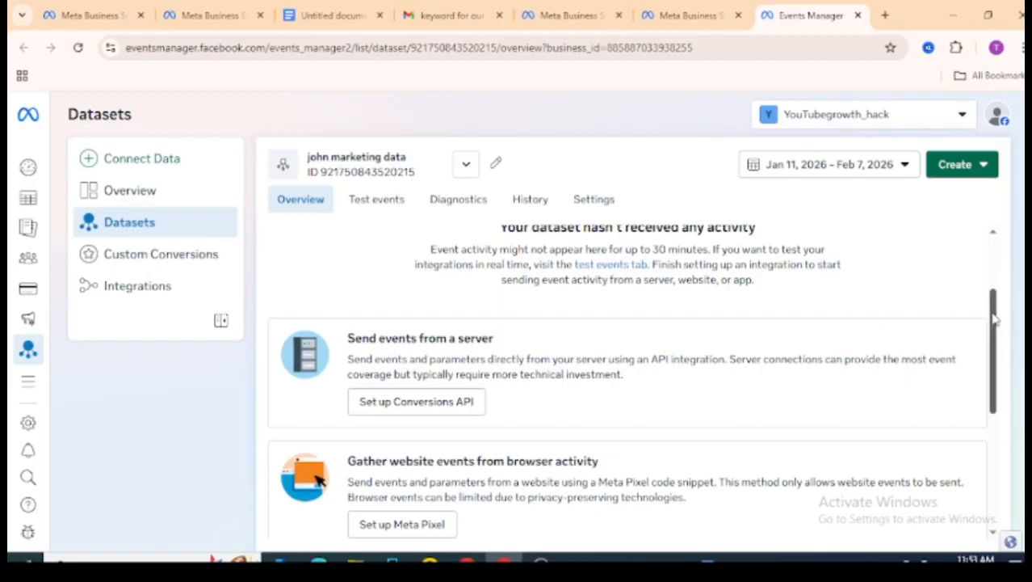
pyautogui.scroll(-1, 995, 320)
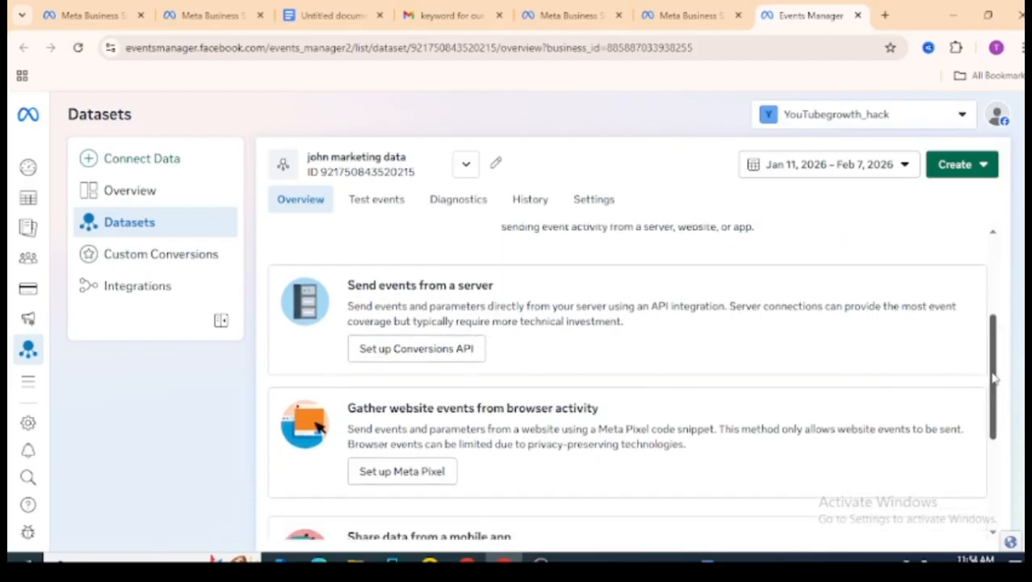
pyautogui.scroll(-1, 994, 373)
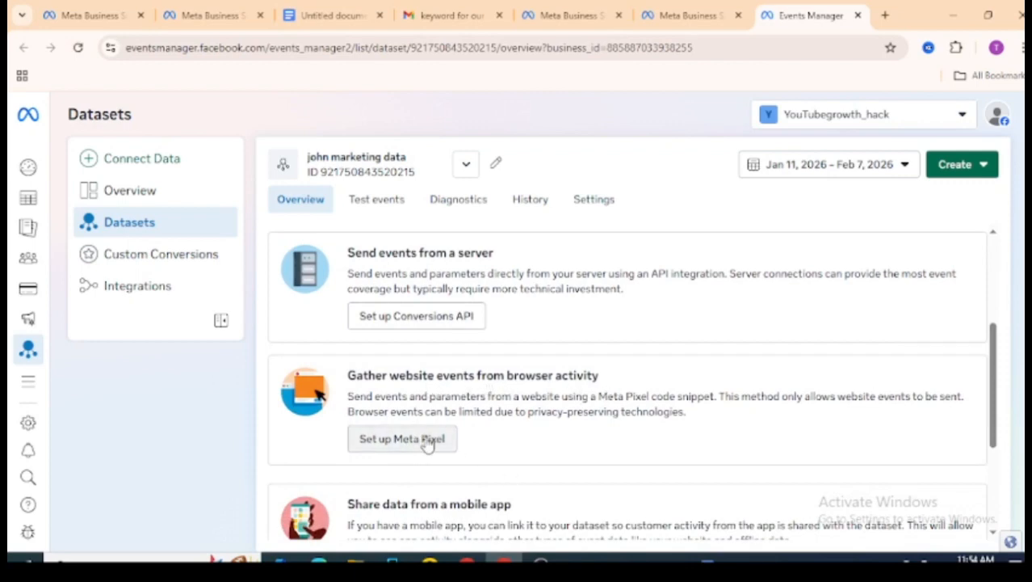
pyautogui.moveTo(993, 396); pyautogui.dragTo(1000, 468)
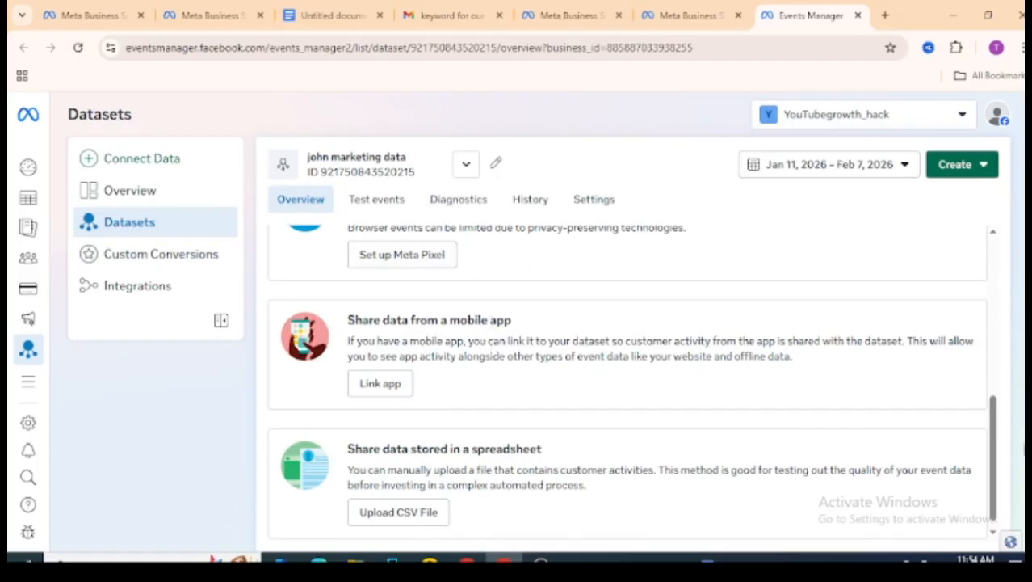
pyautogui.moveTo(995, 457); pyautogui.dragTo(996, 374)
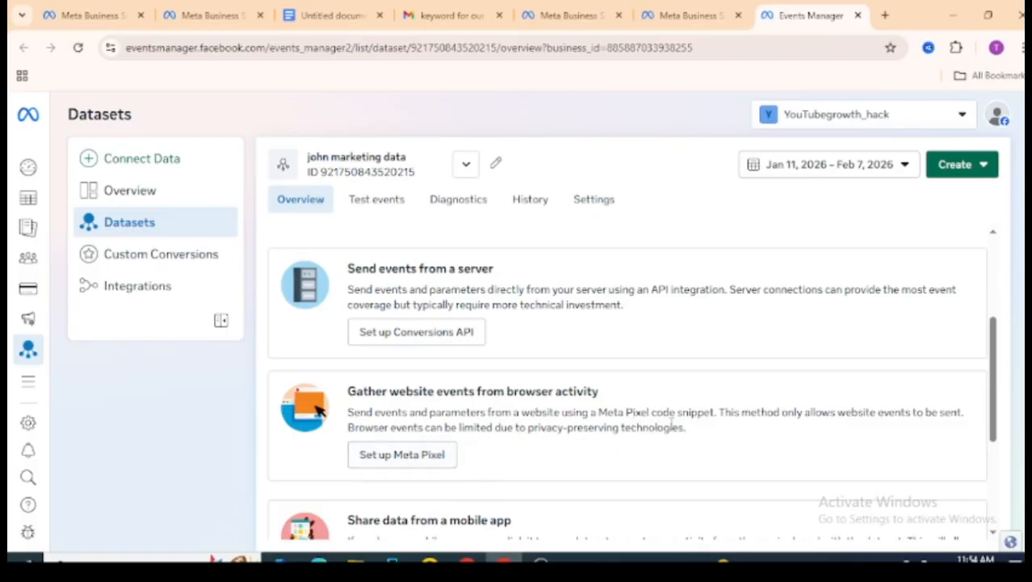
pyautogui.click(399, 458)
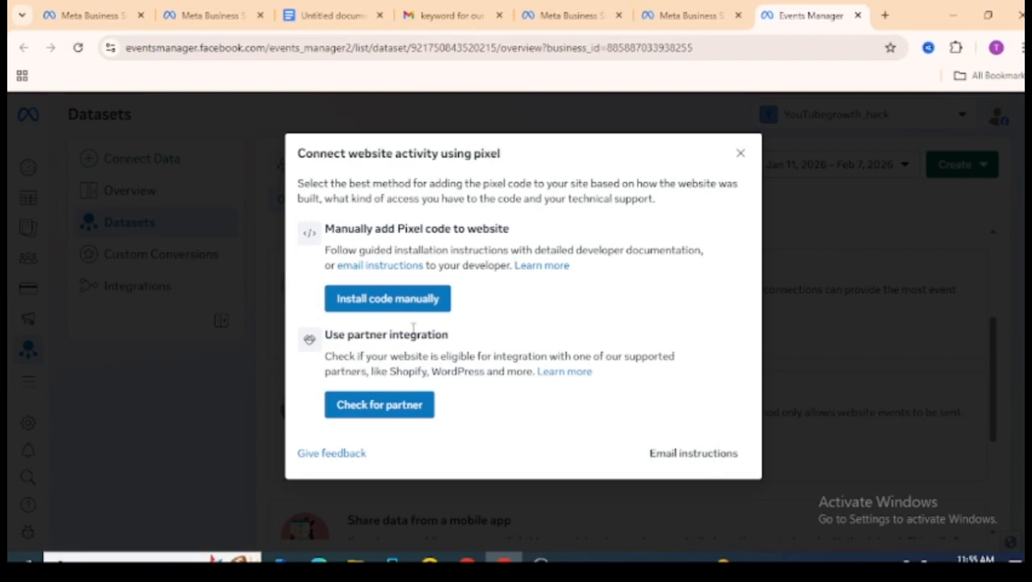
# - Examine the partner platforms offered for website integration and return to the choice of pixel connection methods
pyautogui.click(392, 404)
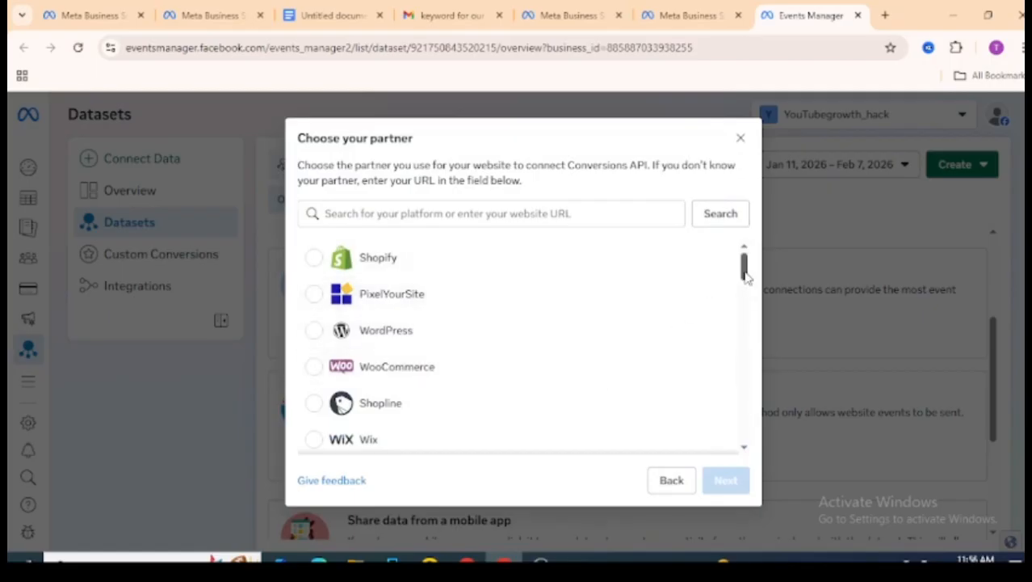
pyautogui.moveTo(745, 275)
pyautogui.mouseDown()
pyautogui.moveTo(749, 445)
pyautogui.moveTo(747, 260)
pyautogui.mouseUp()
pyautogui.click(670, 481)
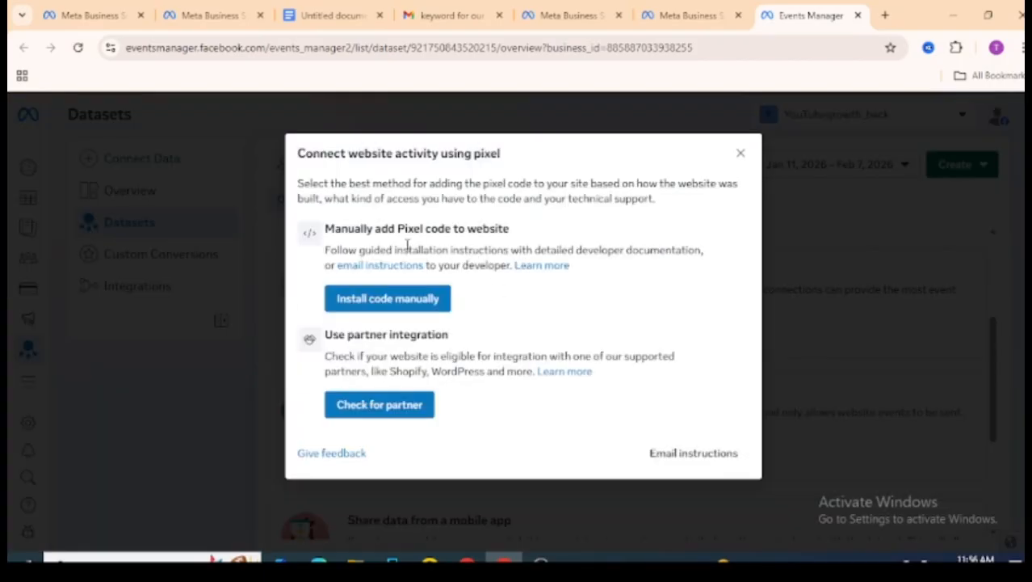
# - Copy the Meta Pixel base code from the manual installation instructions and leave the setup page
pyautogui.click(408, 303)
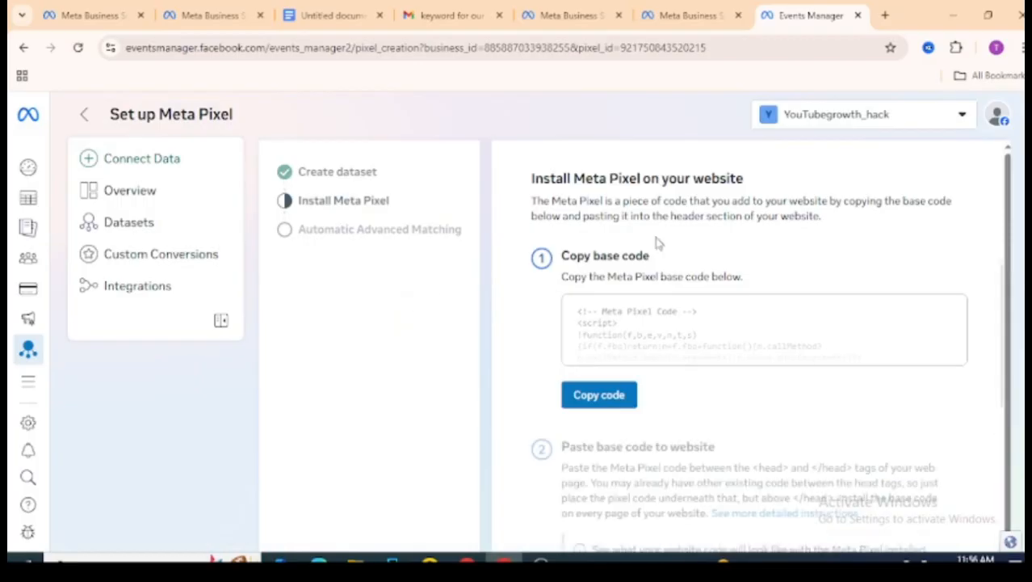
pyautogui.click(607, 395)
pyautogui.click(85, 117)
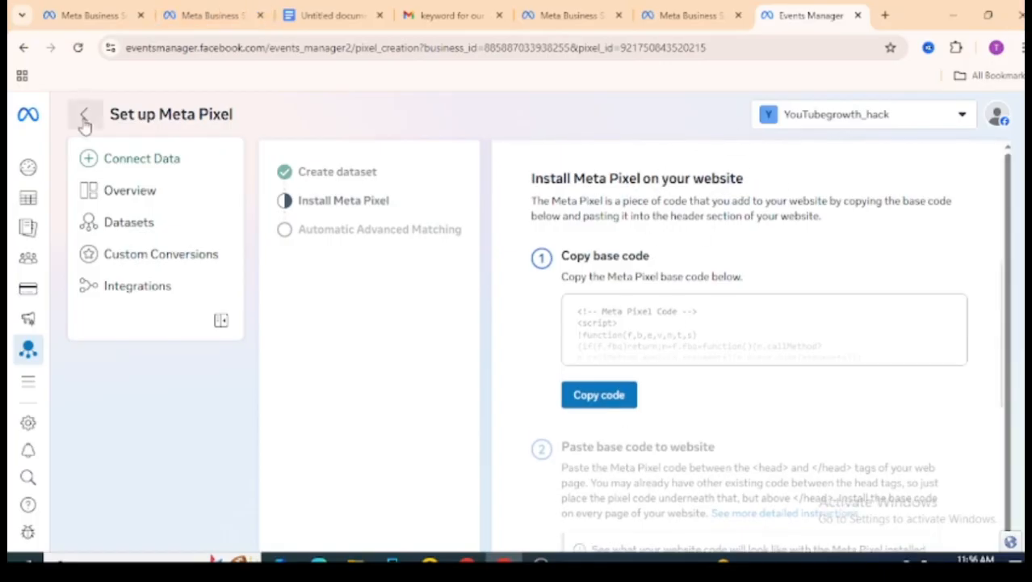